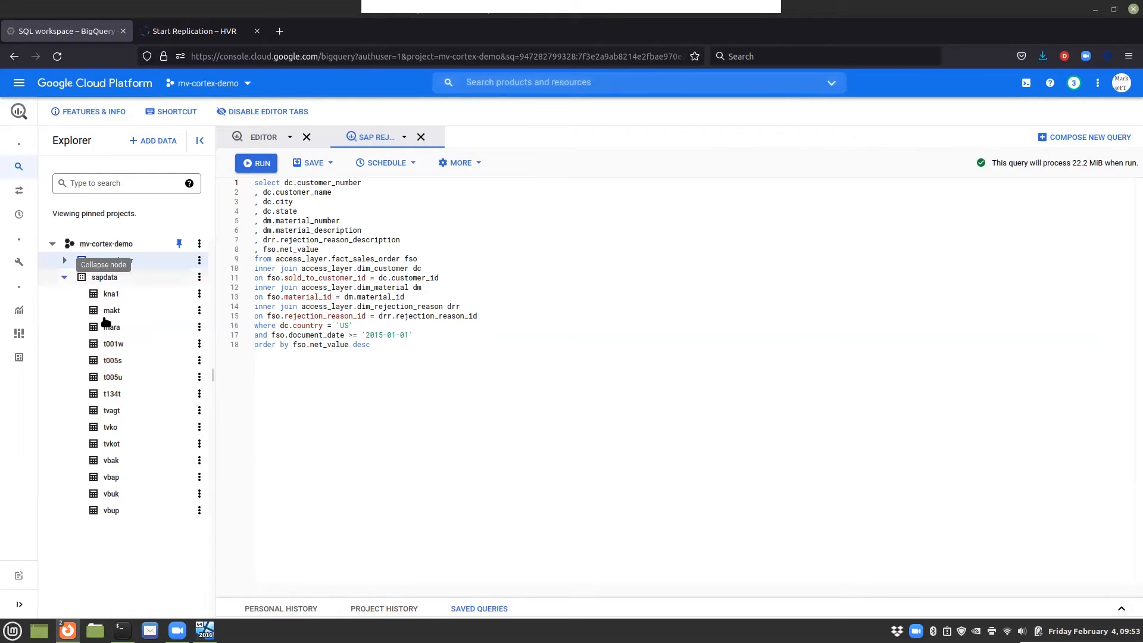
Step: Expand the access_layer dataset and run the saved SAP rejections query
{"action": "left_click", "coordinate": [65, 261]}
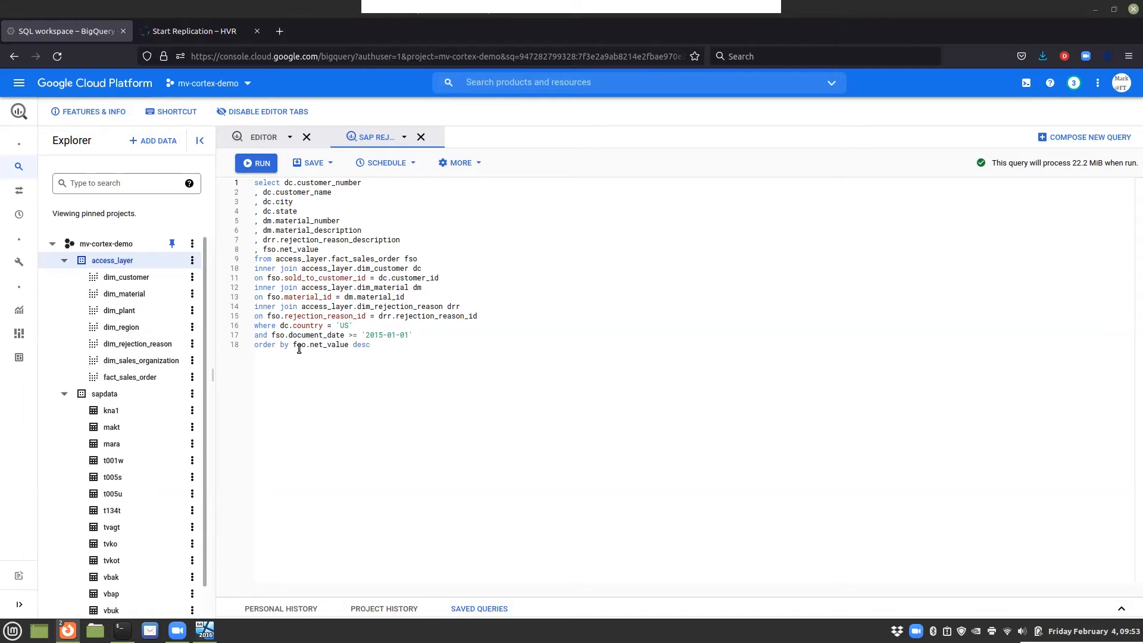
{"action": "left_click", "coordinate": [264, 163]}
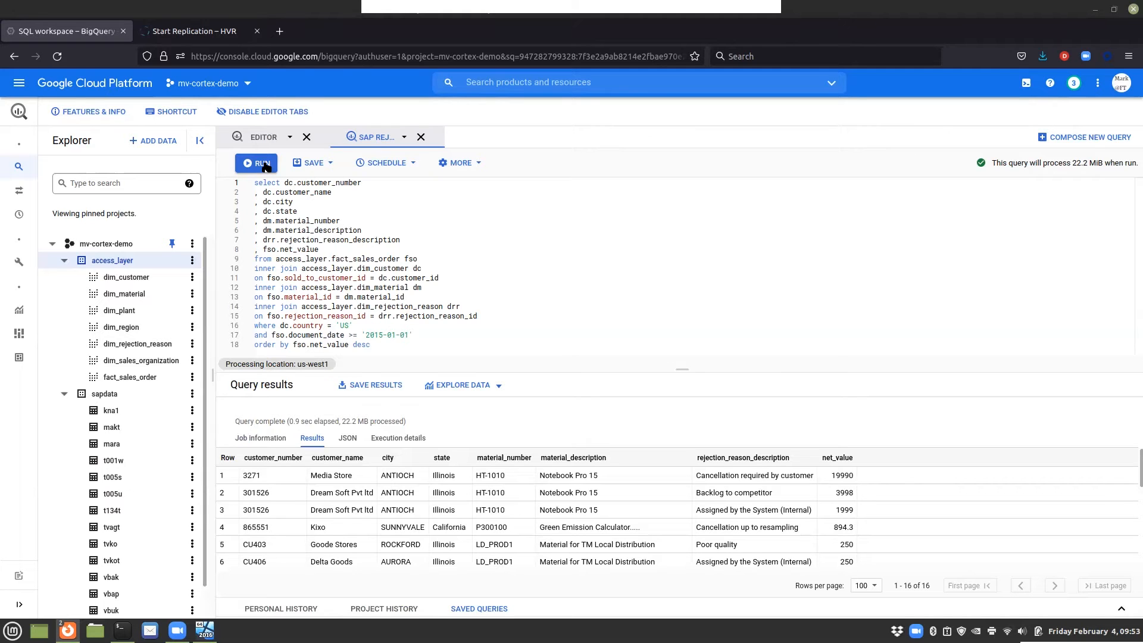
Step: Switch to SAP, set item 20's reason for rejection to Too expensive, and save standard order 16655
{"action": "key", "text": "alt+Tab"}
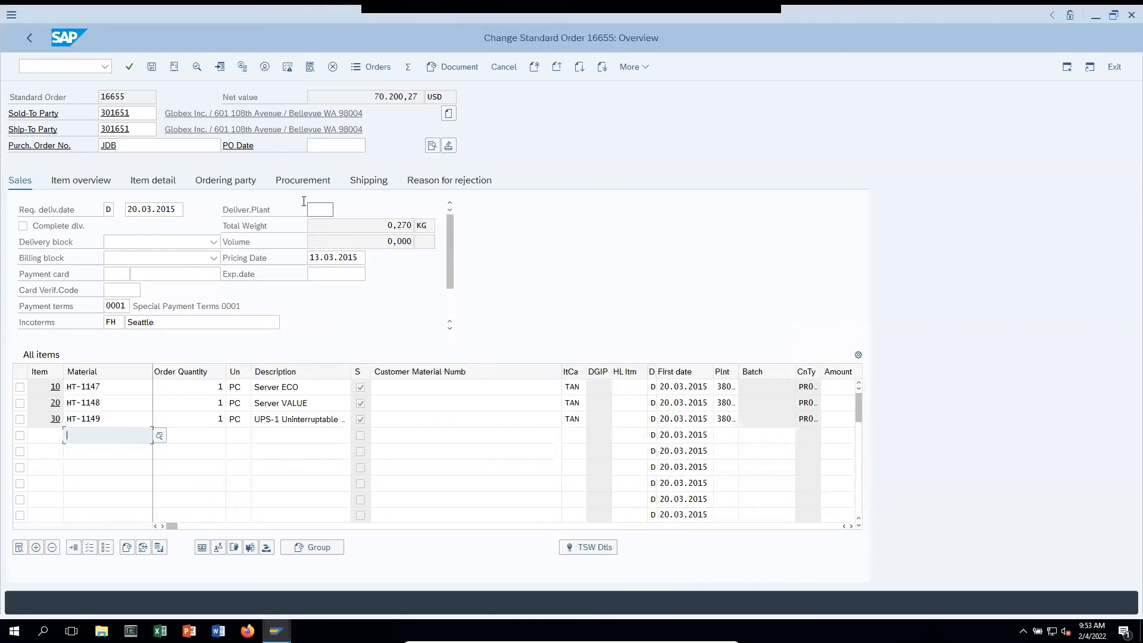
{"action": "left_click", "coordinate": [435, 183]}
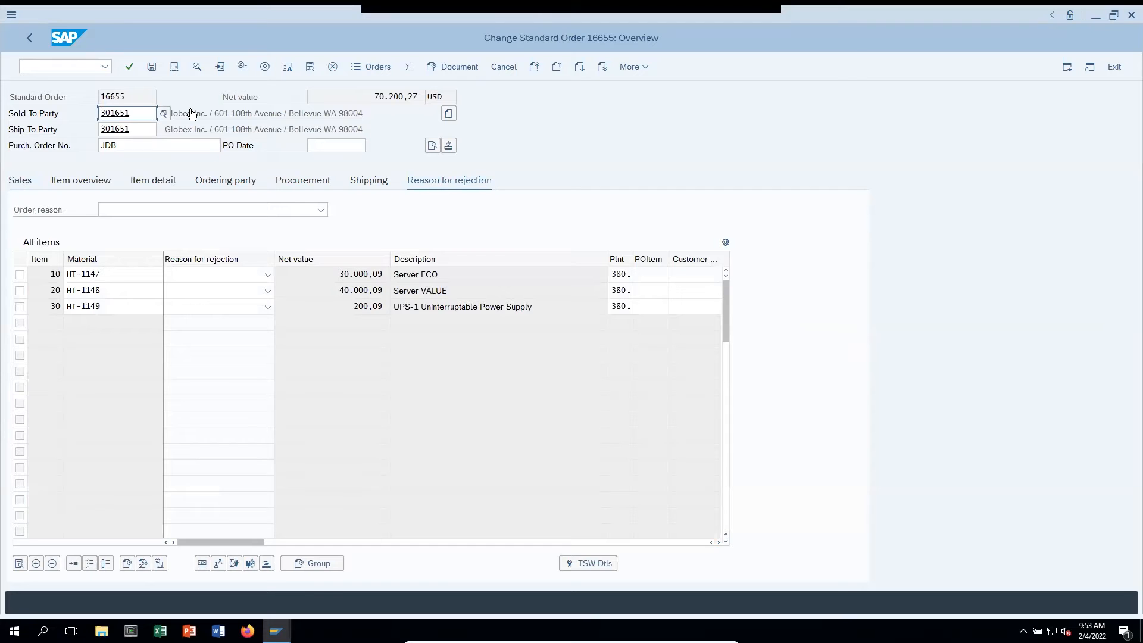
{"action": "left_click", "coordinate": [268, 291]}
{"action": "left_click", "coordinate": [222, 370]}
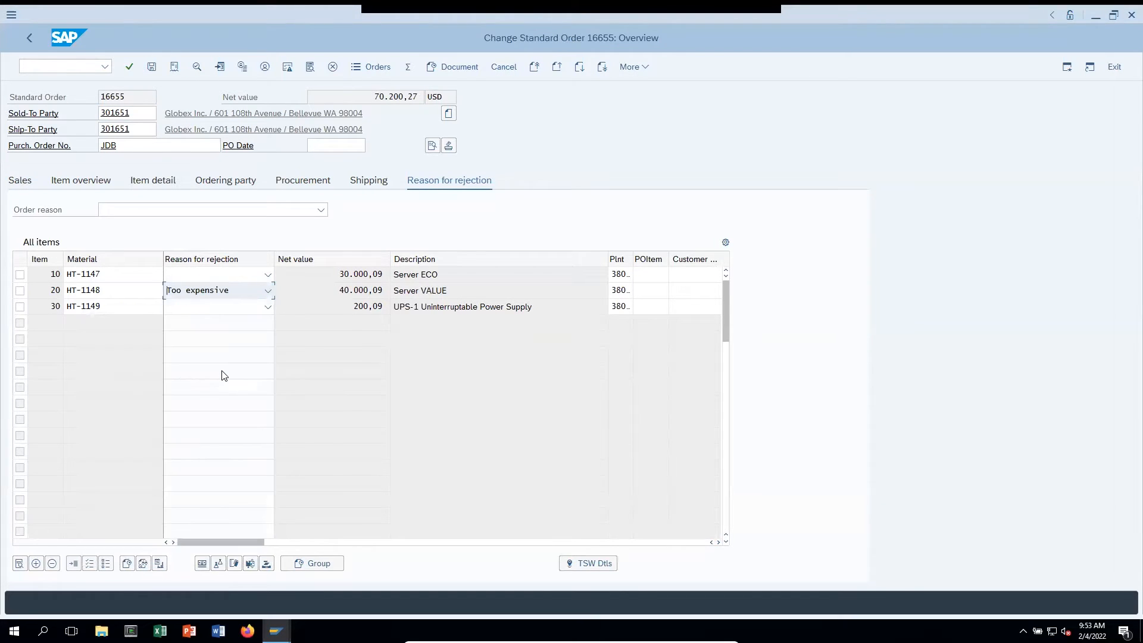
{"action": "left_click", "coordinate": [152, 67]}
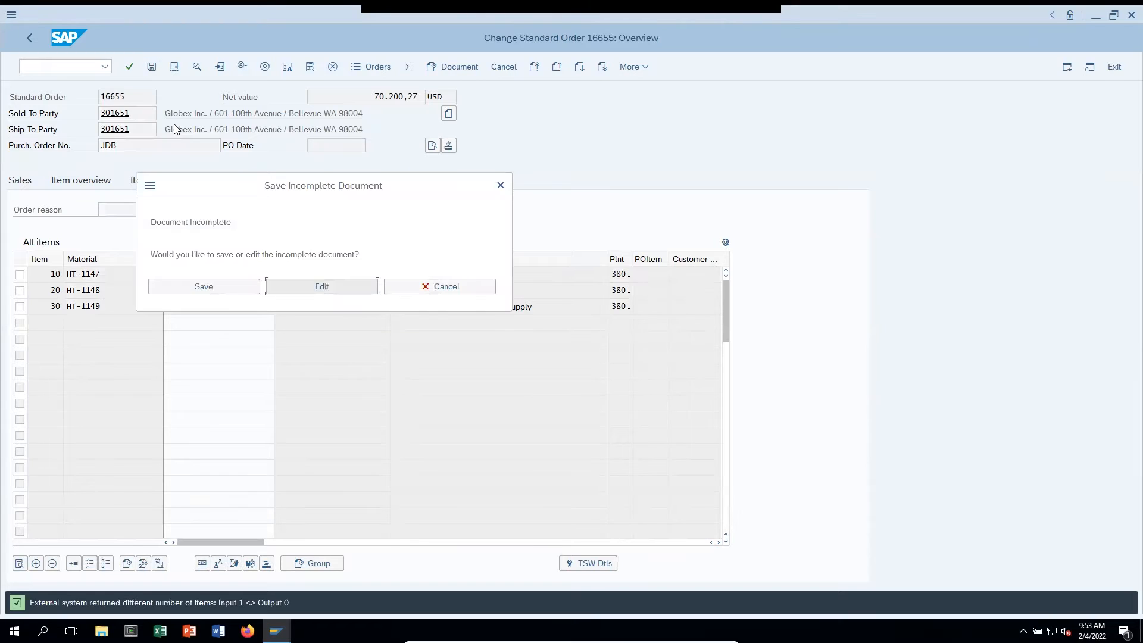
{"action": "left_click", "coordinate": [225, 290]}
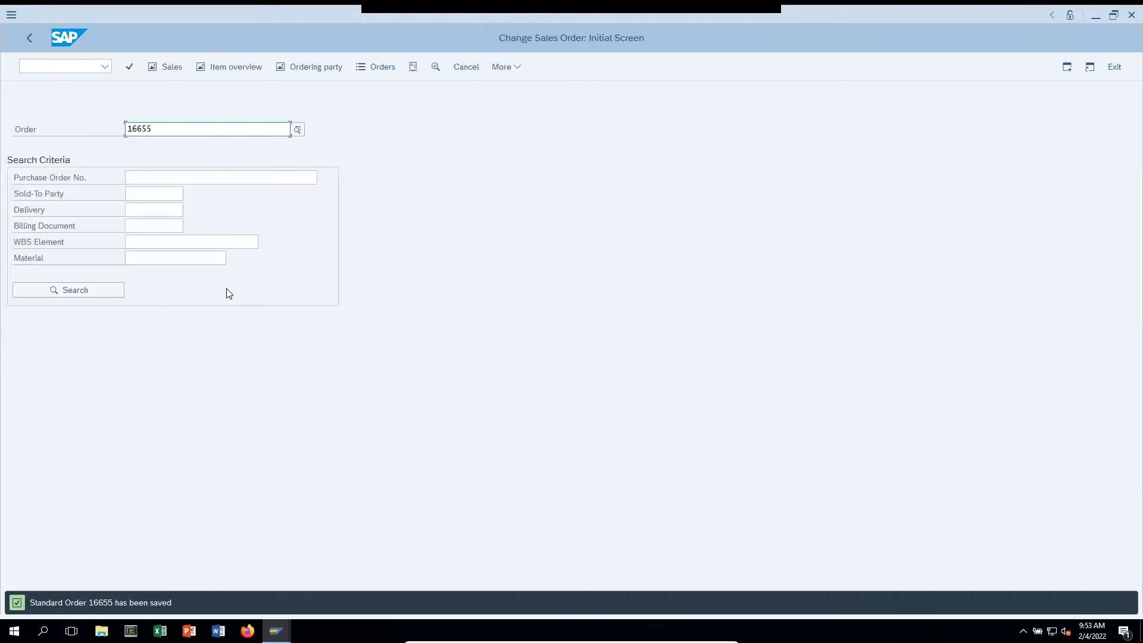
Step: Switch to the HVR browser tab and proceed past its start screen
{"action": "key", "text": "alt+Tab"}
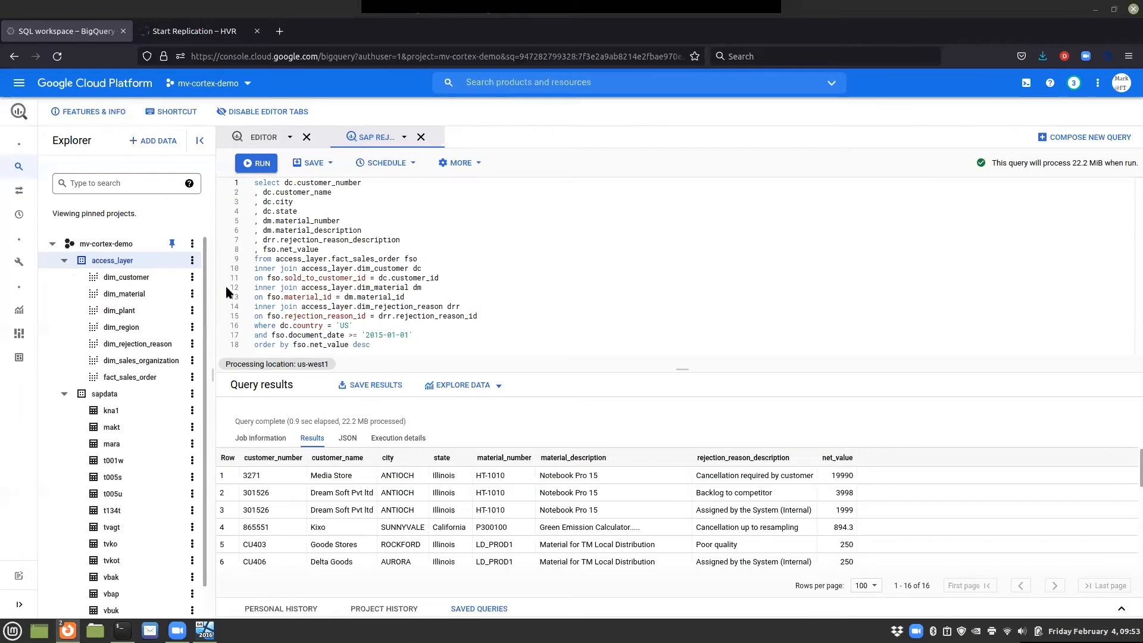
{"action": "key", "text": "ctrl+Tab"}
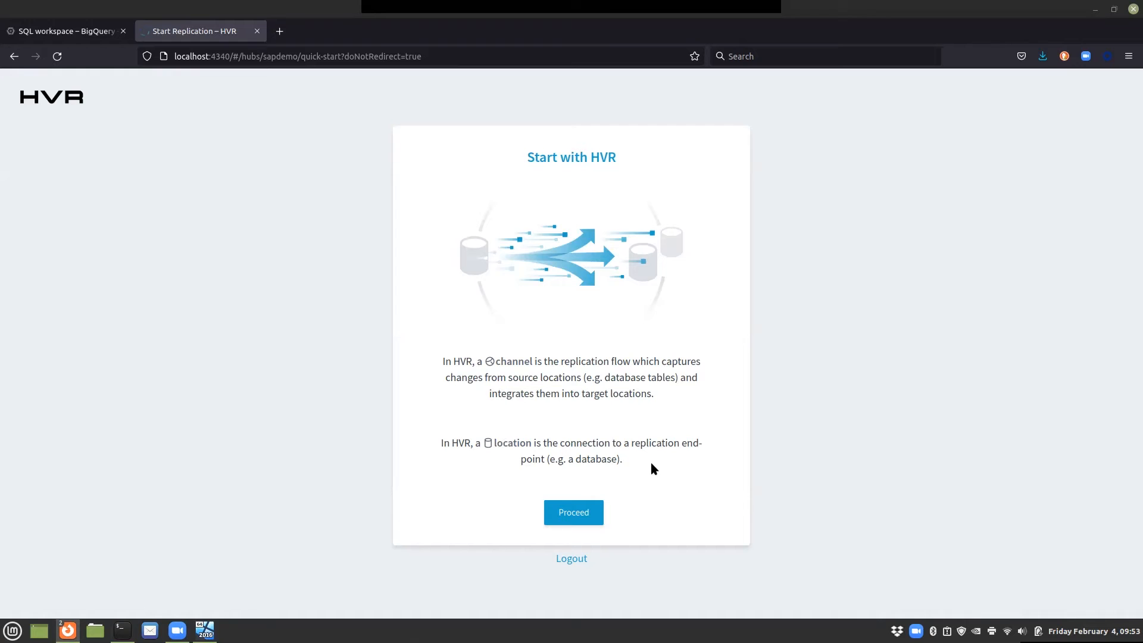
{"action": "left_click", "coordinate": [590, 516]}
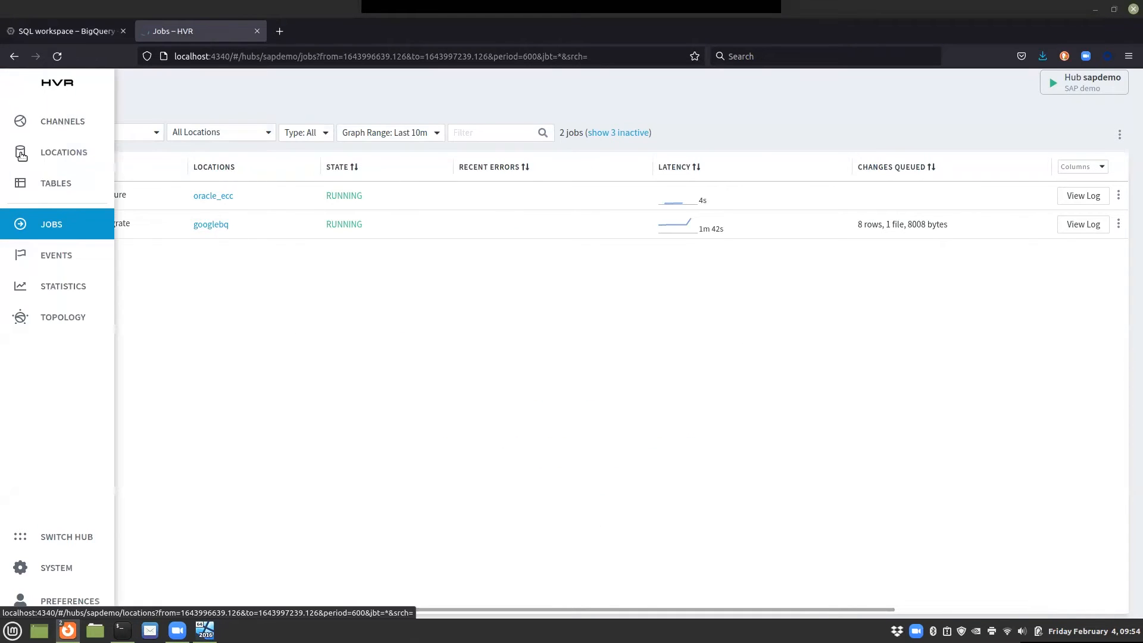
{"action": "left_click", "coordinate": [22, 156]}
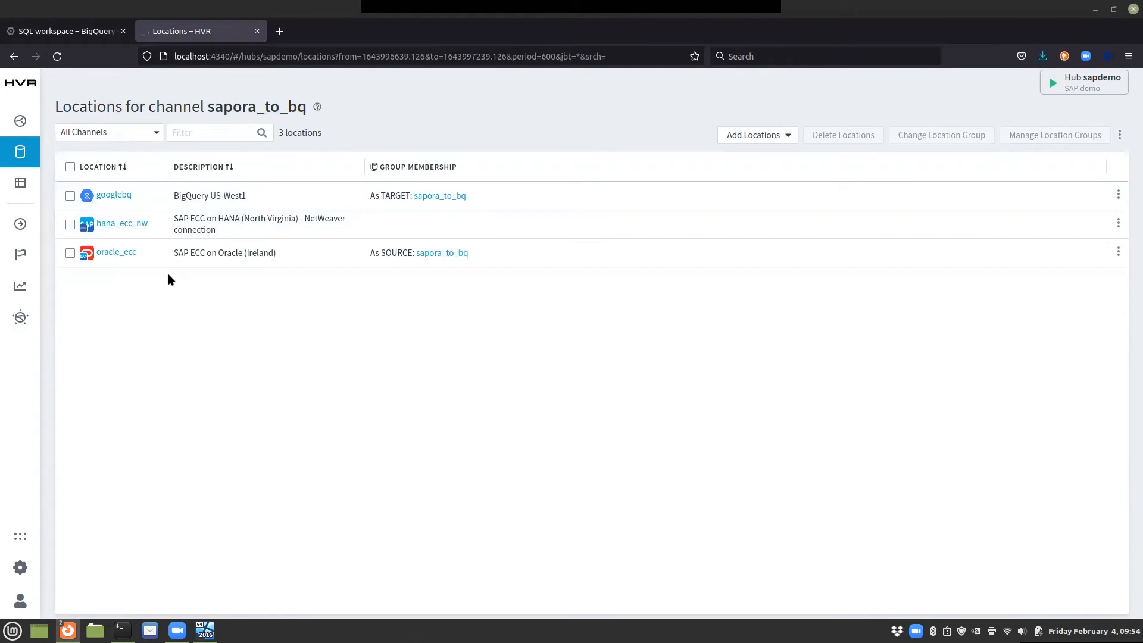
{"action": "left_click", "coordinate": [735, 137]}
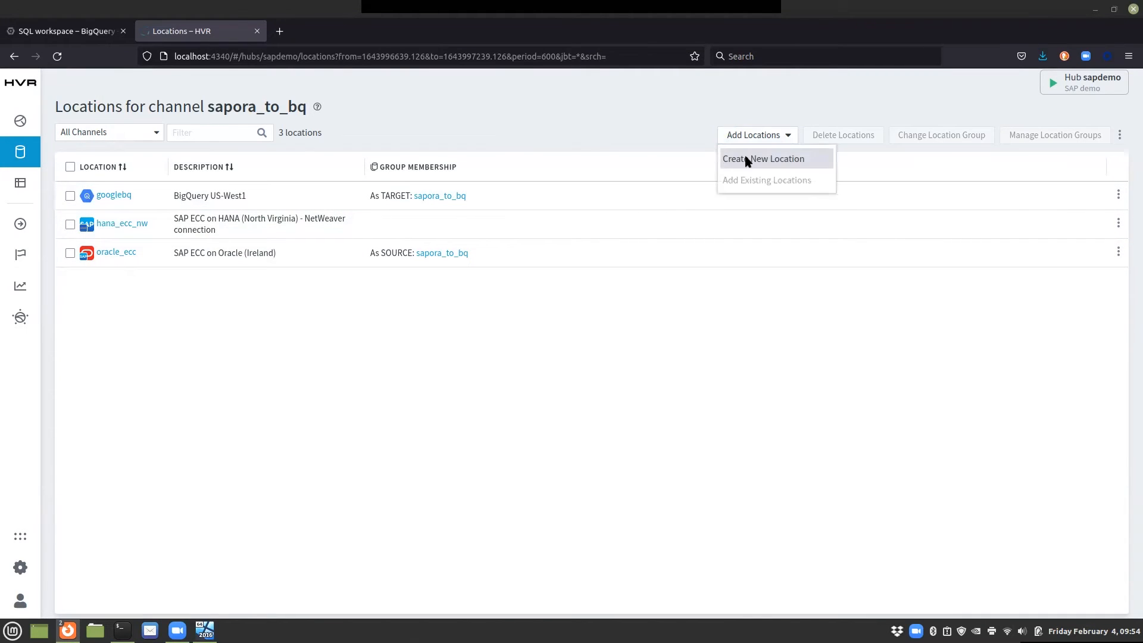
{"action": "left_click", "coordinate": [747, 160]}
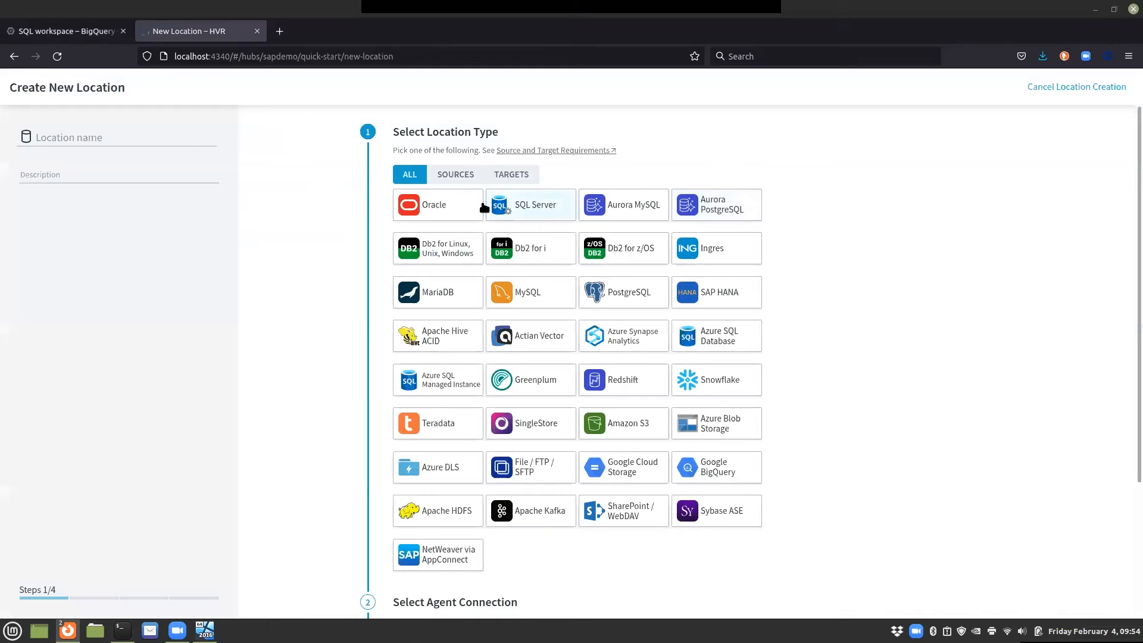
{"action": "left_click", "coordinate": [448, 179]}
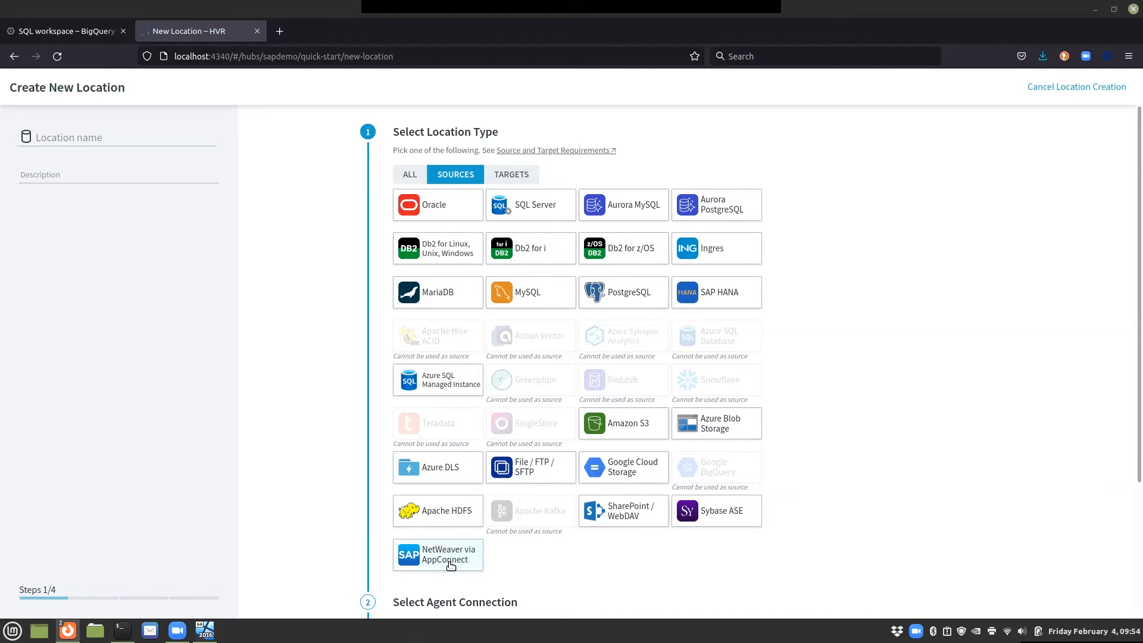
{"action": "left_click", "coordinate": [1061, 85]}
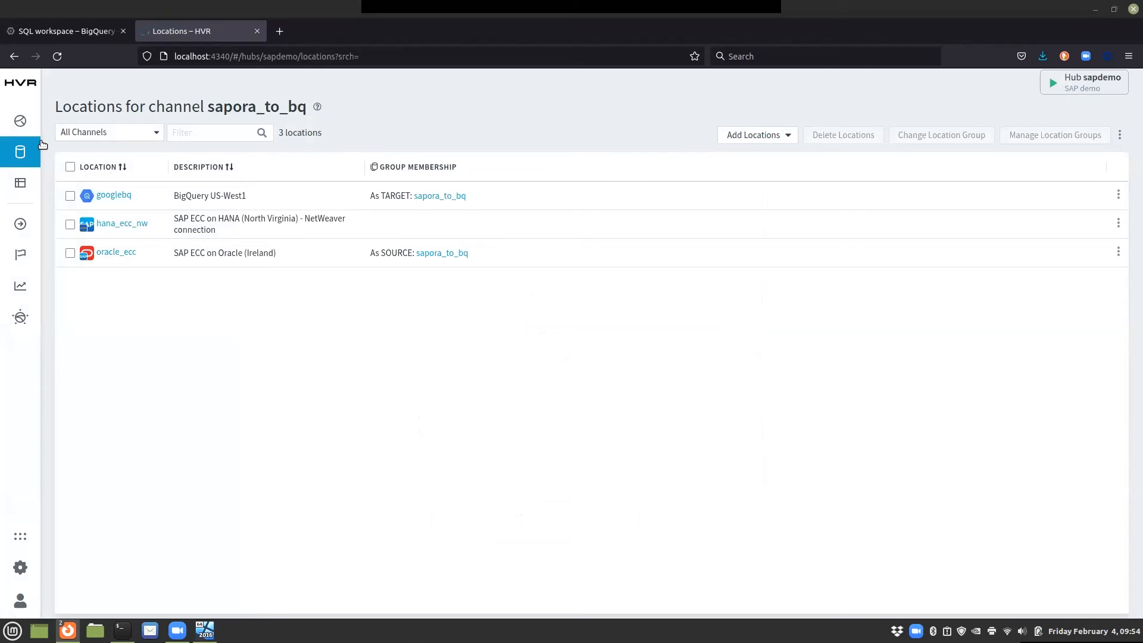
Step: Start creating a new One to One channel from the channels list
{"action": "left_click", "coordinate": [20, 121]}
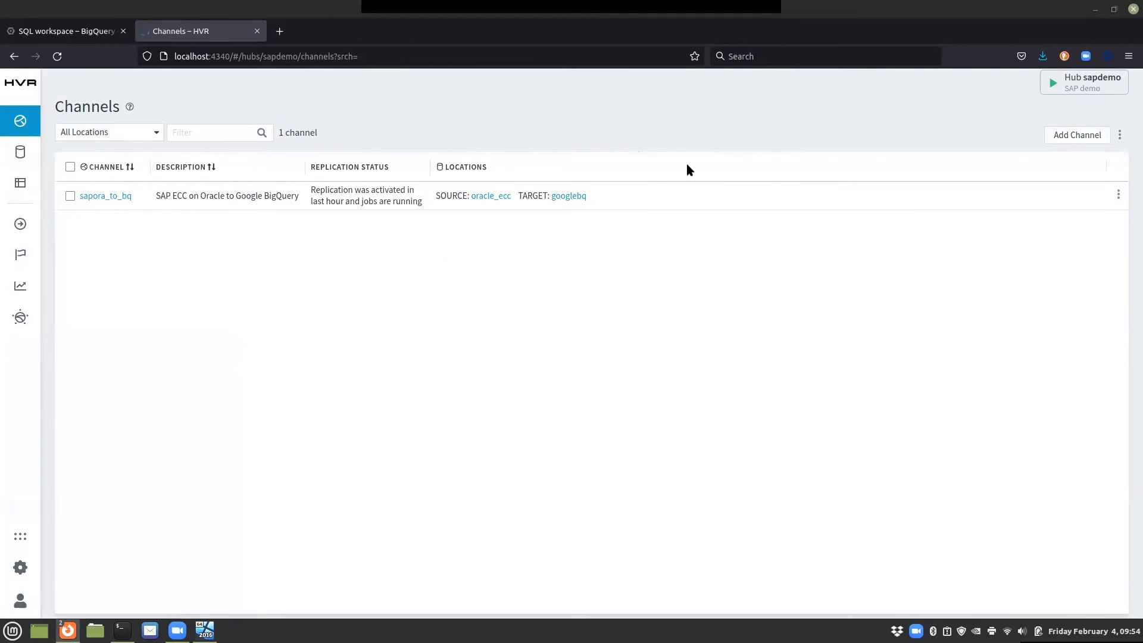
{"action": "left_click", "coordinate": [1076, 133]}
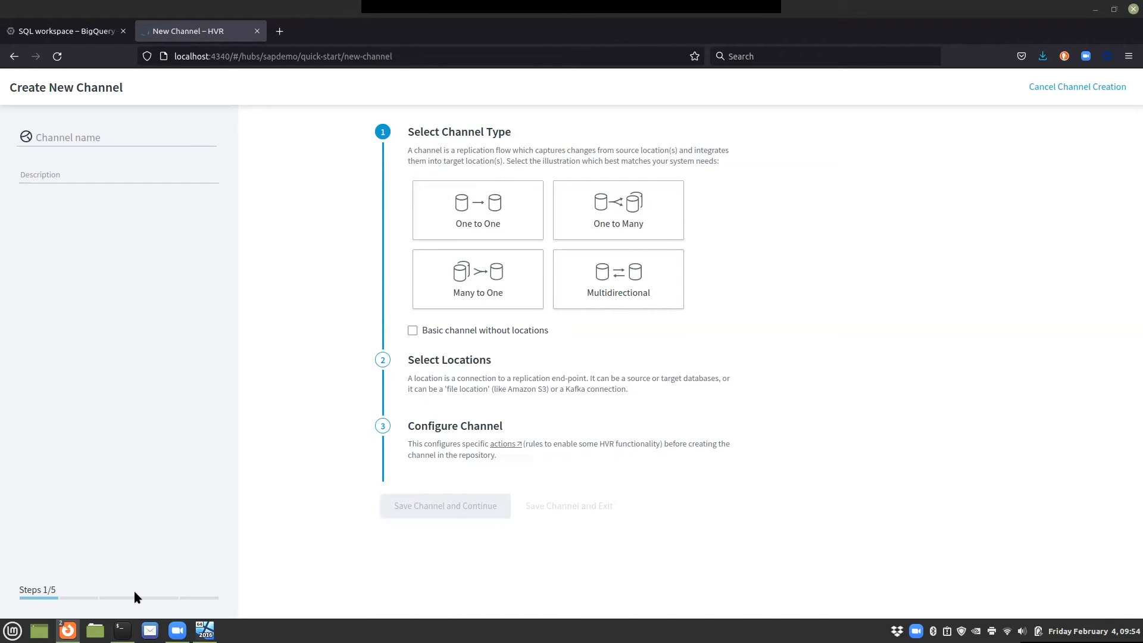
{"action": "left_click", "coordinate": [466, 208]}
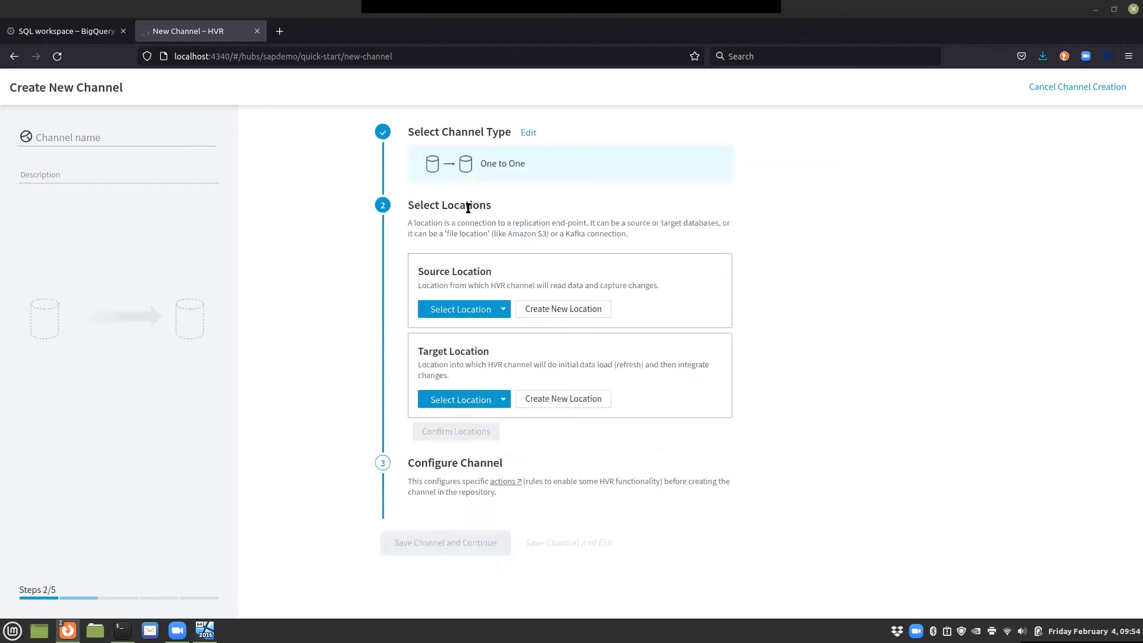
Step: Choose hana_ecc_nw as the source location and googlebq as the target location, and confirm them
{"action": "left_click", "coordinate": [459, 308]}
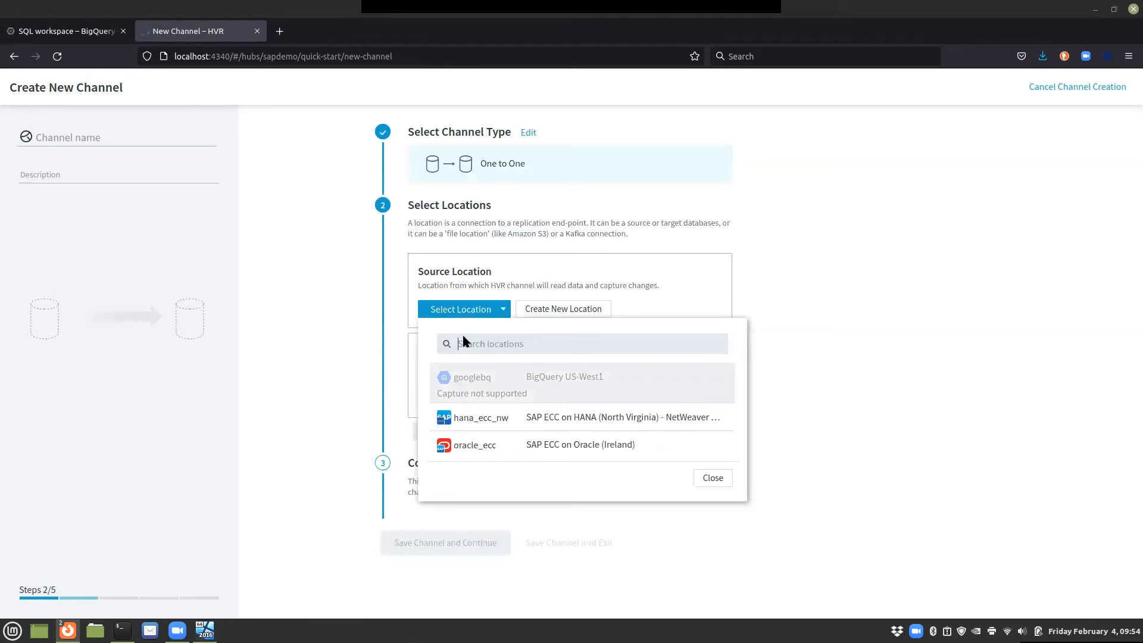
{"action": "left_click", "coordinate": [466, 411]}
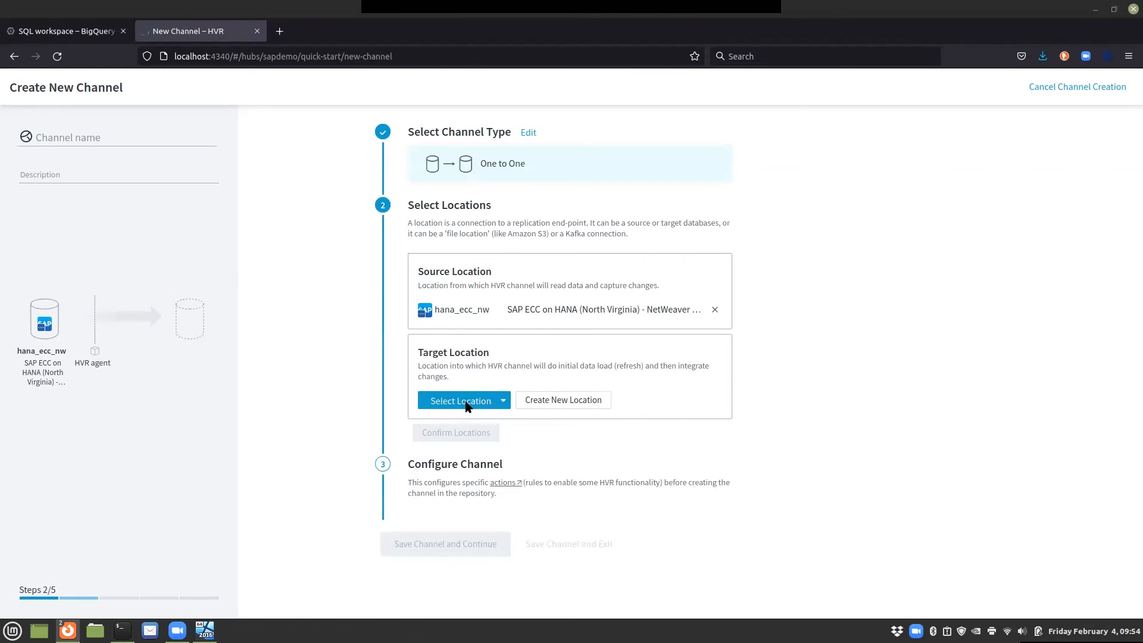
{"action": "left_click", "coordinate": [467, 406]}
{"action": "left_click", "coordinate": [469, 467]}
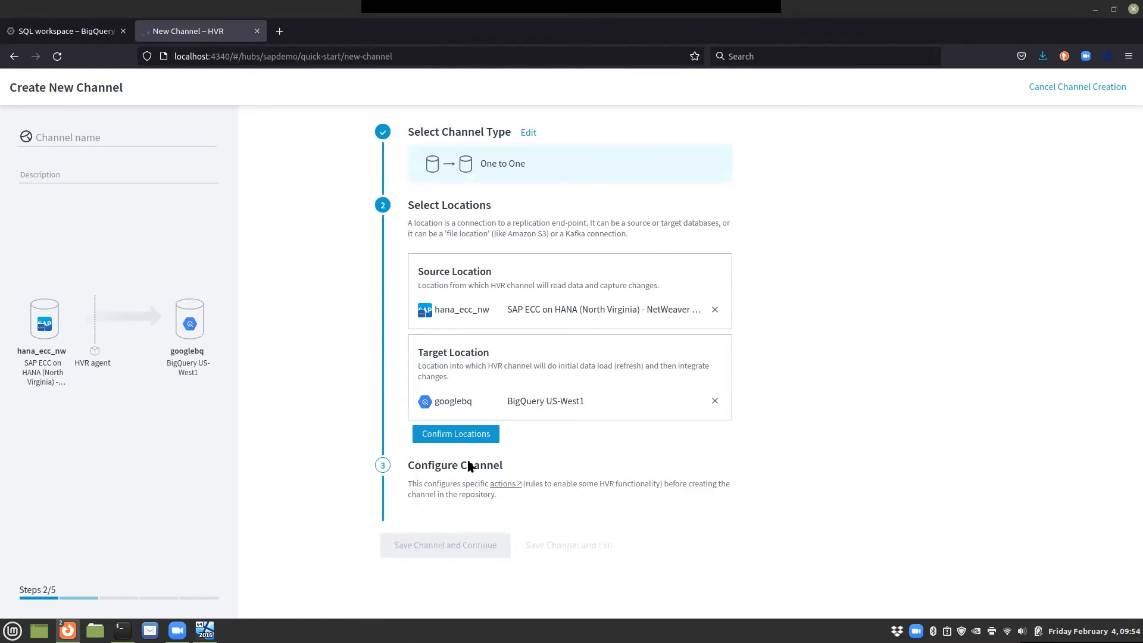
{"action": "left_click", "coordinate": [465, 437]}
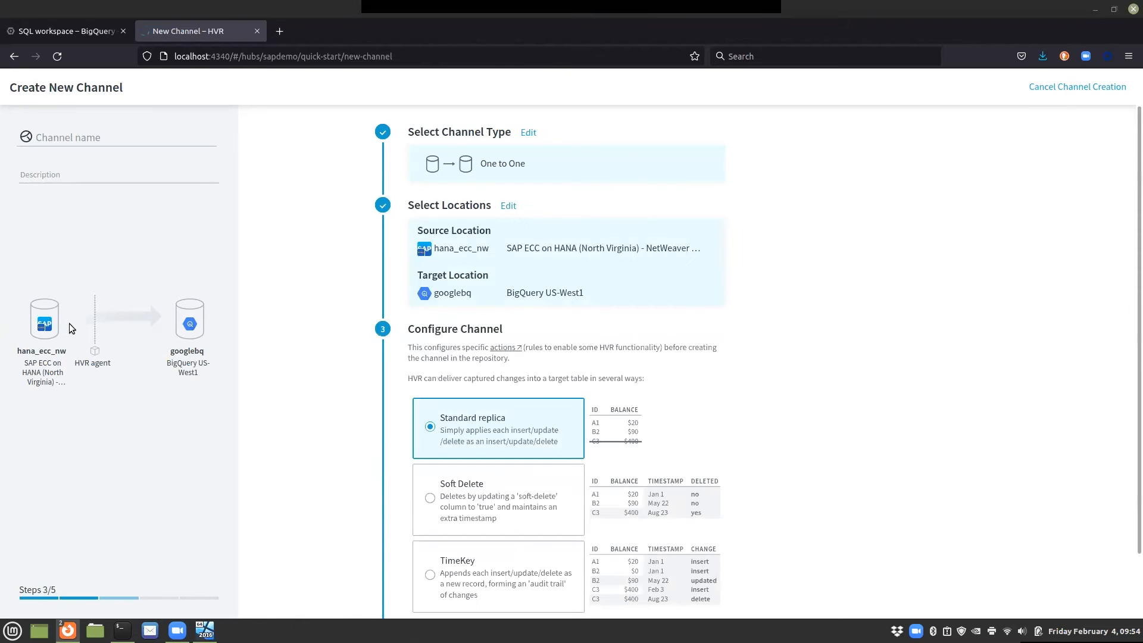
Step: Save the channel configuration with the channel name han_to_bq
{"action": "scroll", "coordinate": [574, 399], "scroll_direction": "down", "scroll_amount": 2}
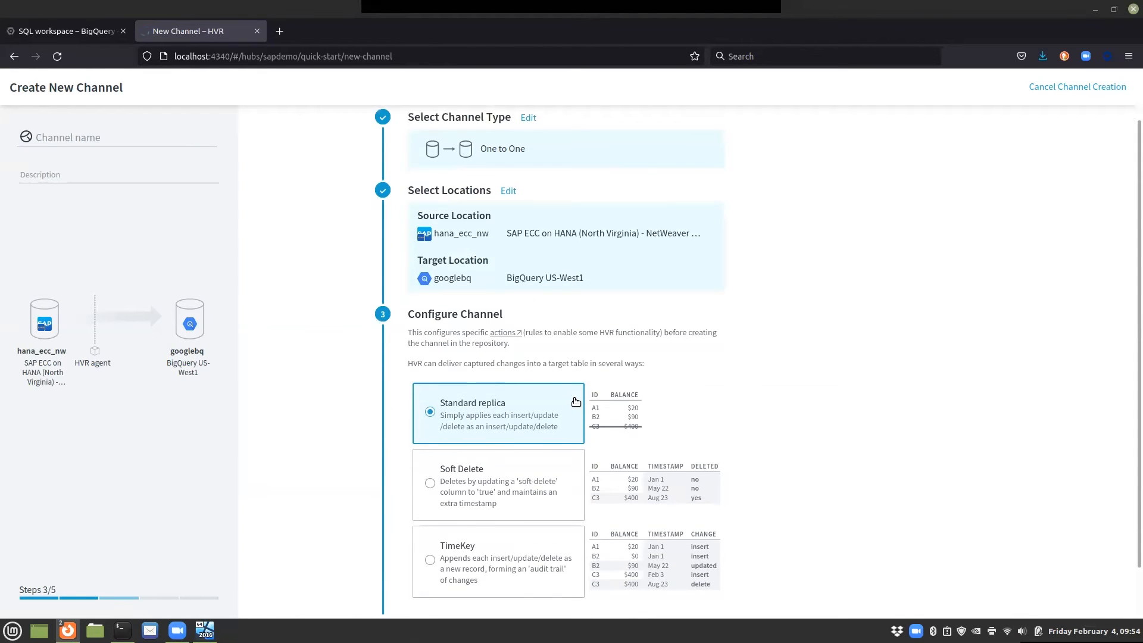
{"action": "left_click", "coordinate": [507, 584]}
{"action": "type", "text": "hana"}
{"action": "key", "text": "BackSpace"}
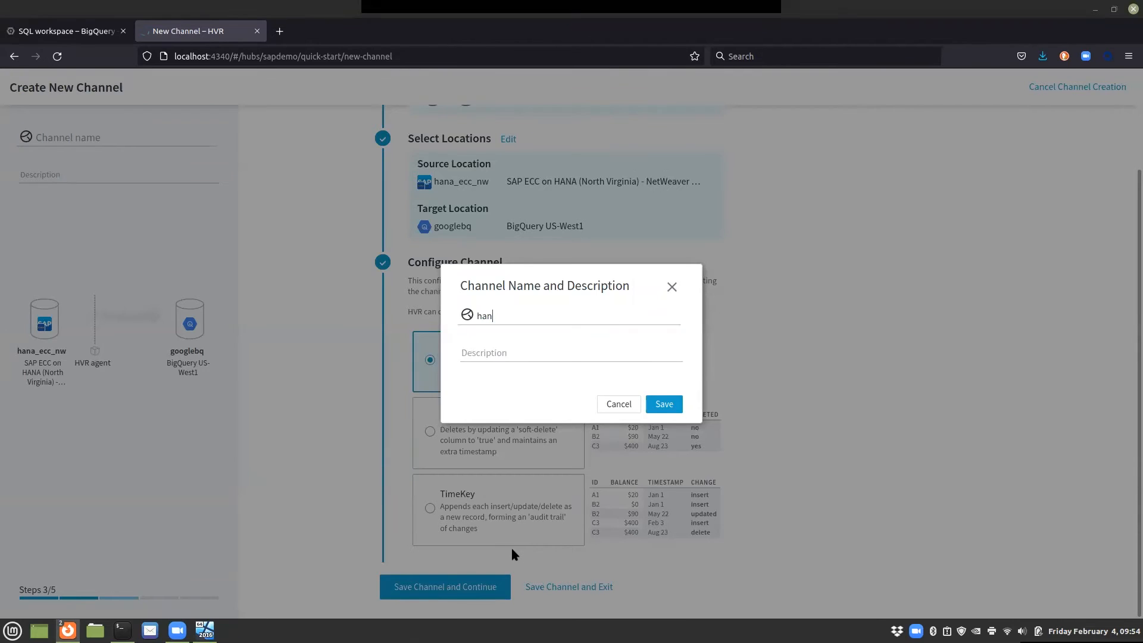
{"action": "type", "text": "_to_bq"}
{"action": "left_click", "coordinate": [677, 405]}
Step: Open table selection for hana_ecc_nw and search the SAP dictionary for the vbpa table
{"action": "left_click", "coordinate": [613, 190]}
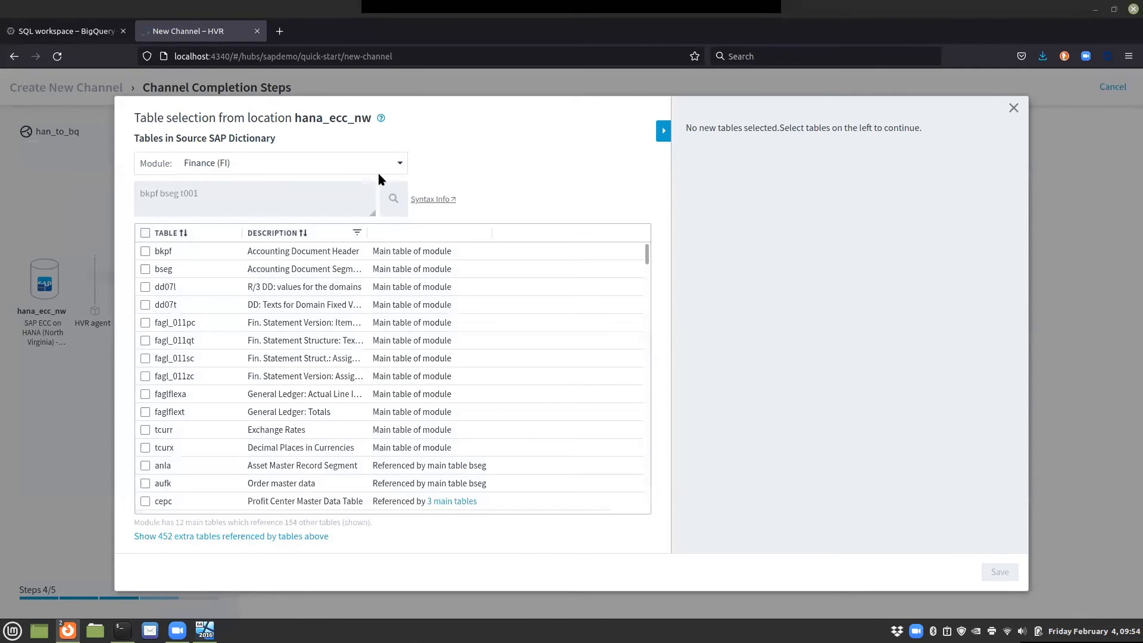
{"action": "left_click", "coordinate": [403, 166]}
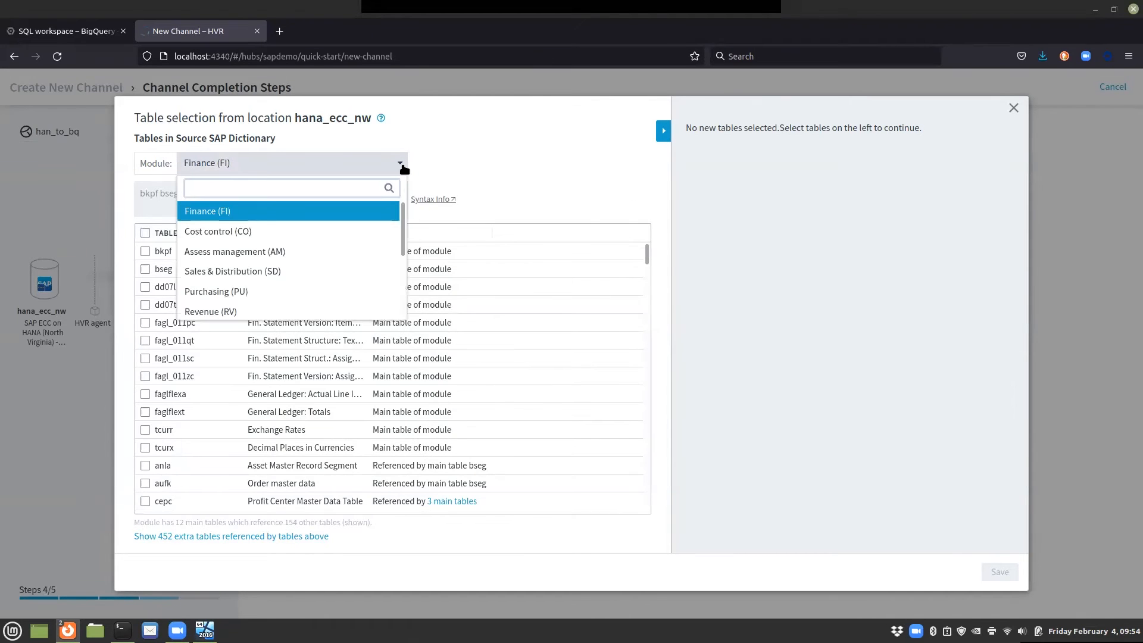
{"action": "left_click", "coordinate": [404, 168]}
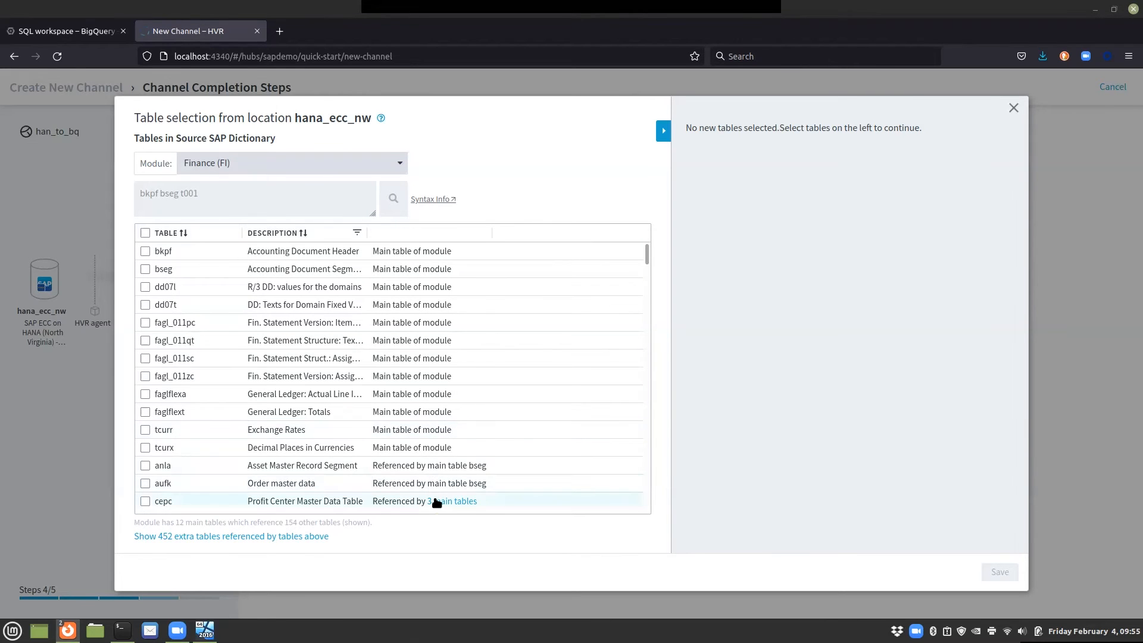
{"action": "mouse_move", "coordinate": [436, 503]}
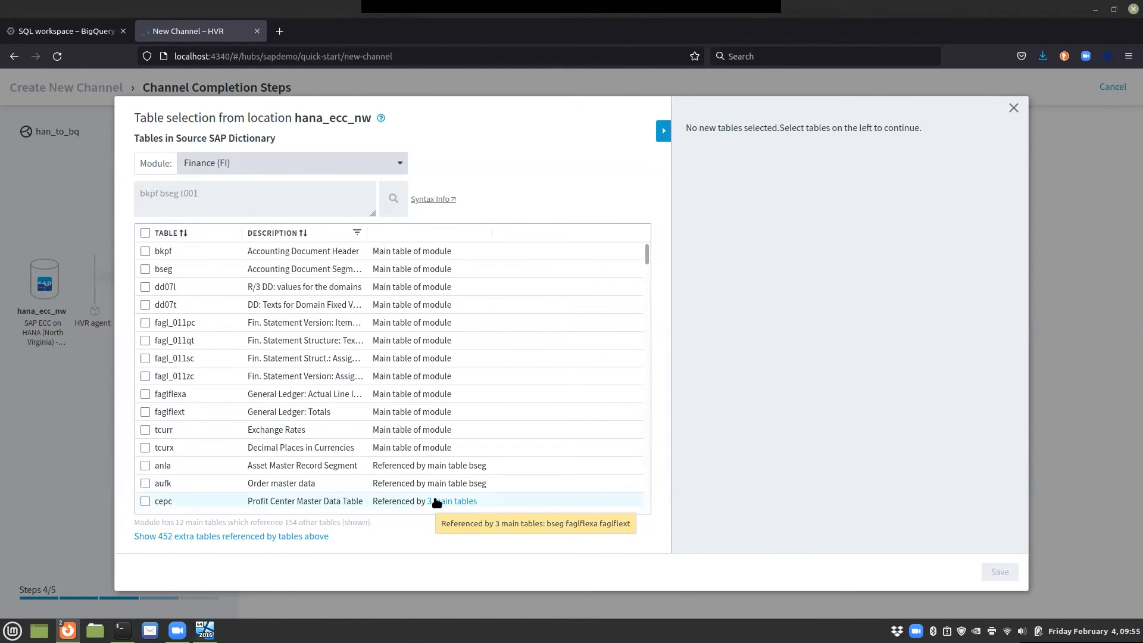
{"action": "left_click", "coordinate": [221, 200]}
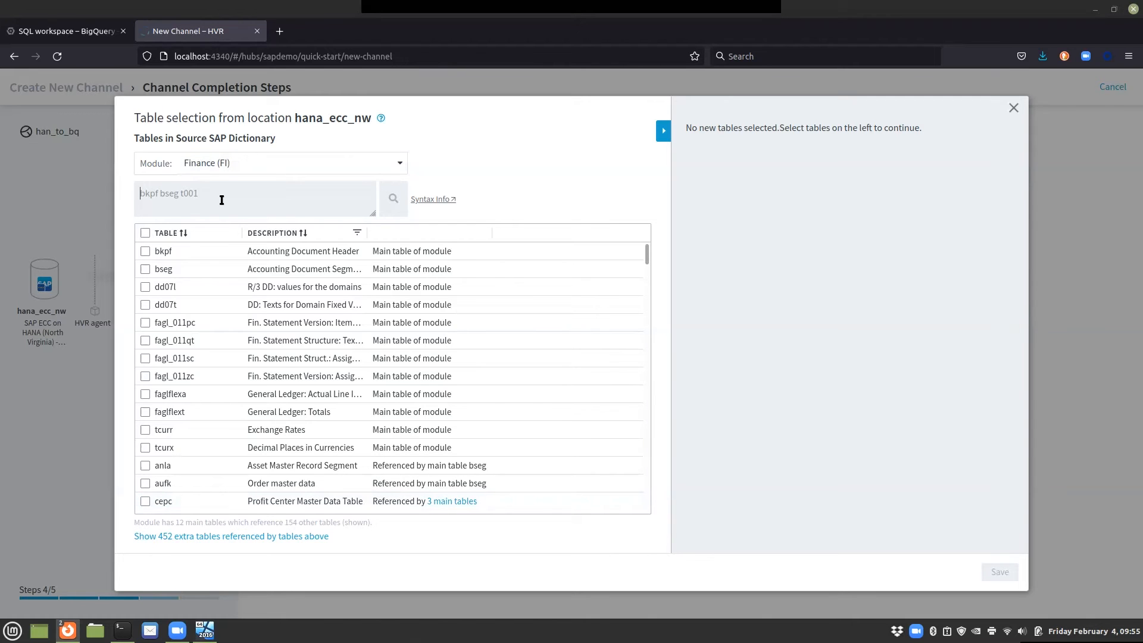
{"action": "type", "text": "vbpa"}
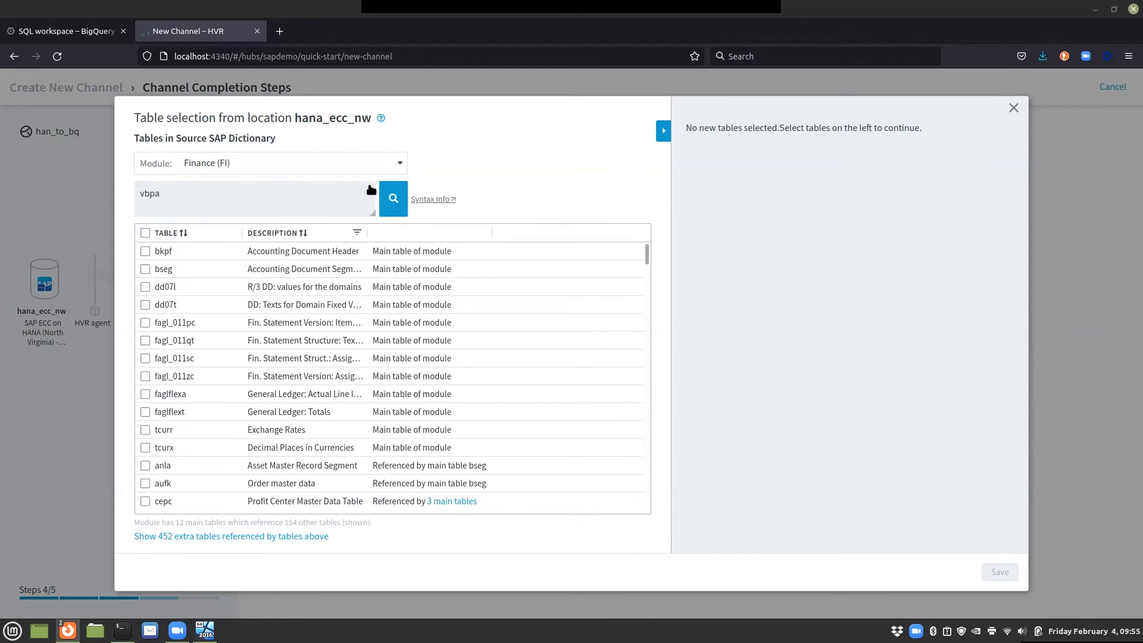
{"action": "left_click", "coordinate": [393, 198]}
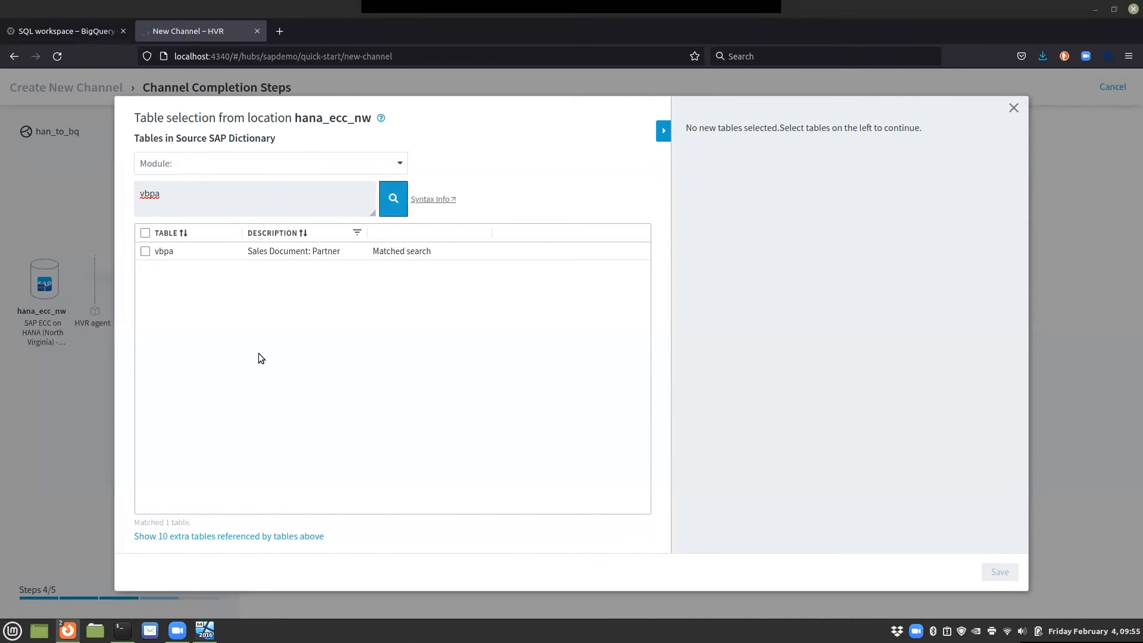
Step: Show the tables referenced by vbpa and select vbpa, lfa1 and t005t
{"action": "left_click", "coordinate": [229, 537]}
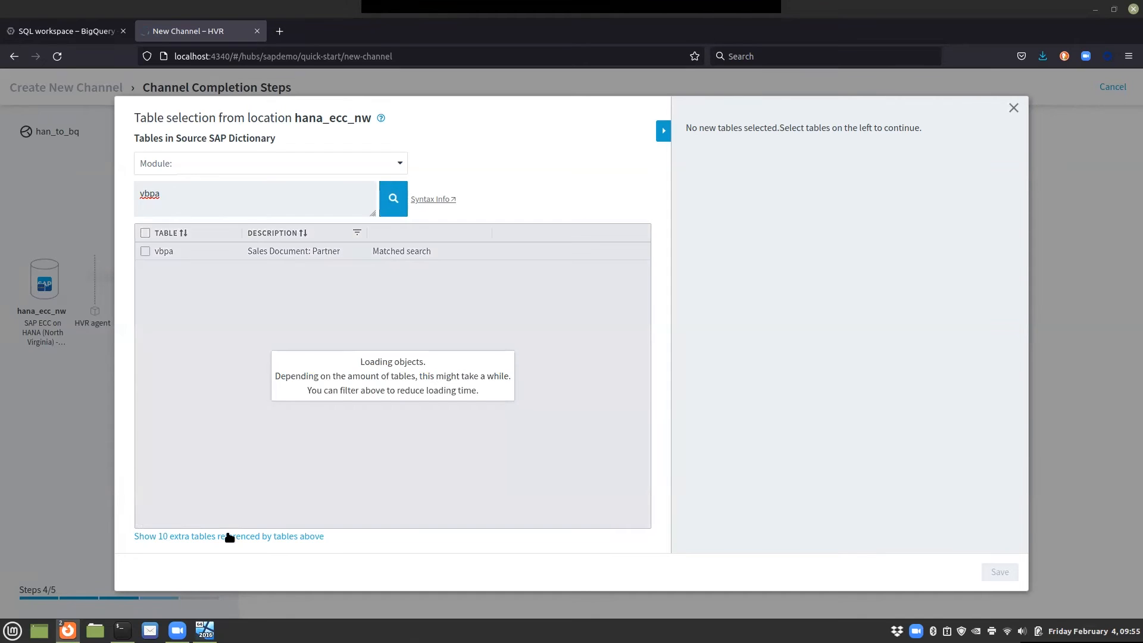
{"action": "left_click", "coordinate": [144, 251]}
{"action": "left_click", "coordinate": [145, 305]}
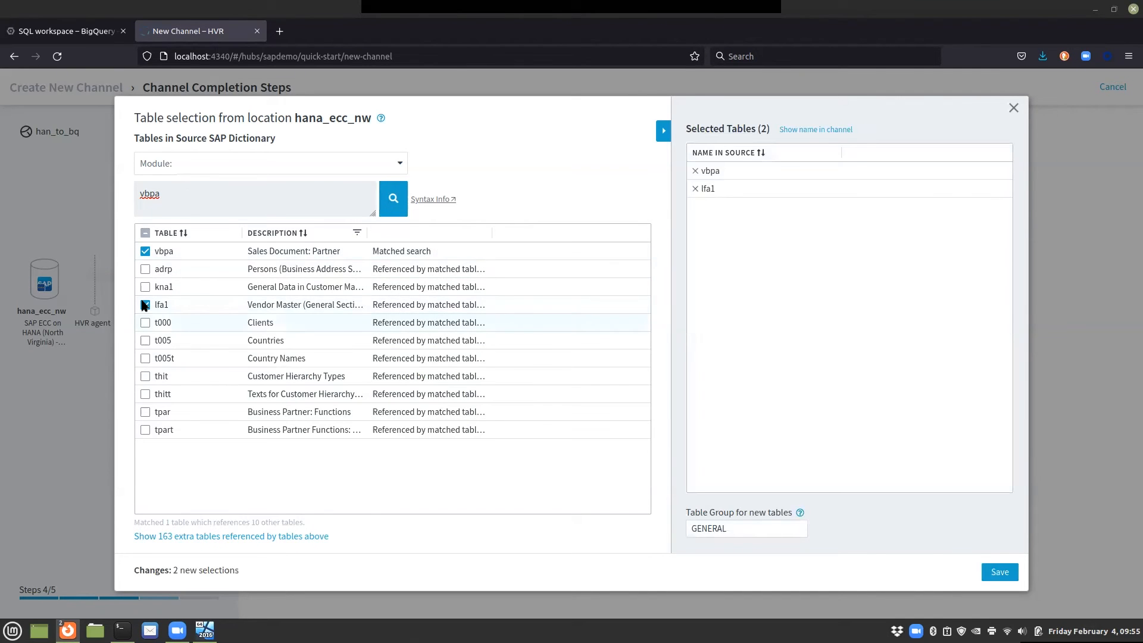
{"action": "left_click", "coordinate": [156, 358]}
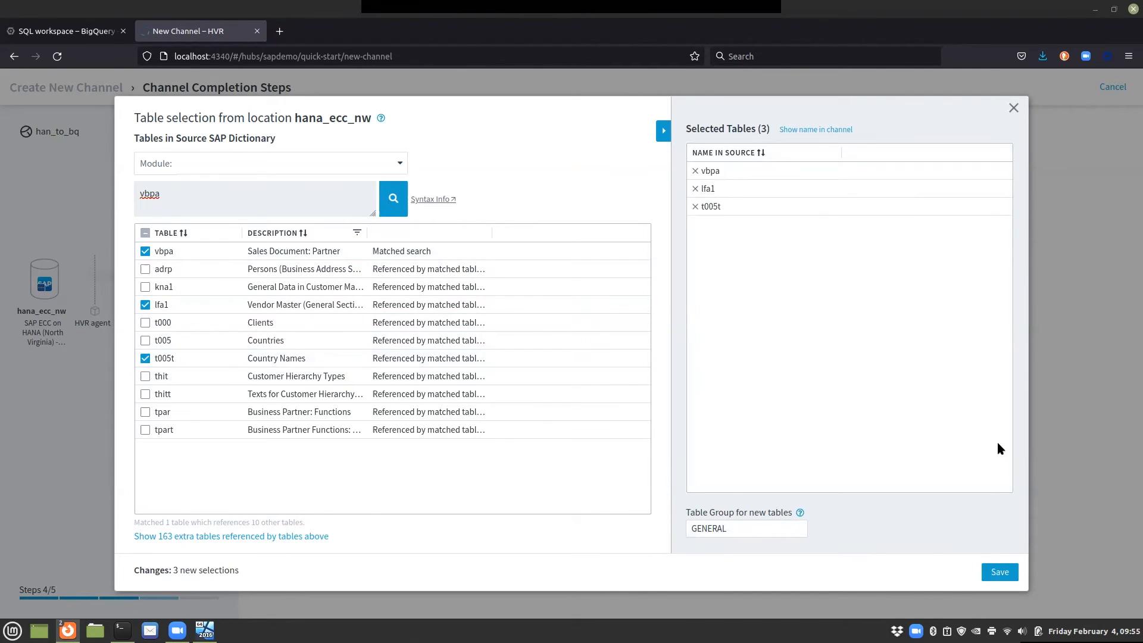
Step: Close the table selection dialog, discarding the selections
{"action": "left_click", "coordinate": [1014, 108]}
{"action": "left_click", "coordinate": [718, 358]}
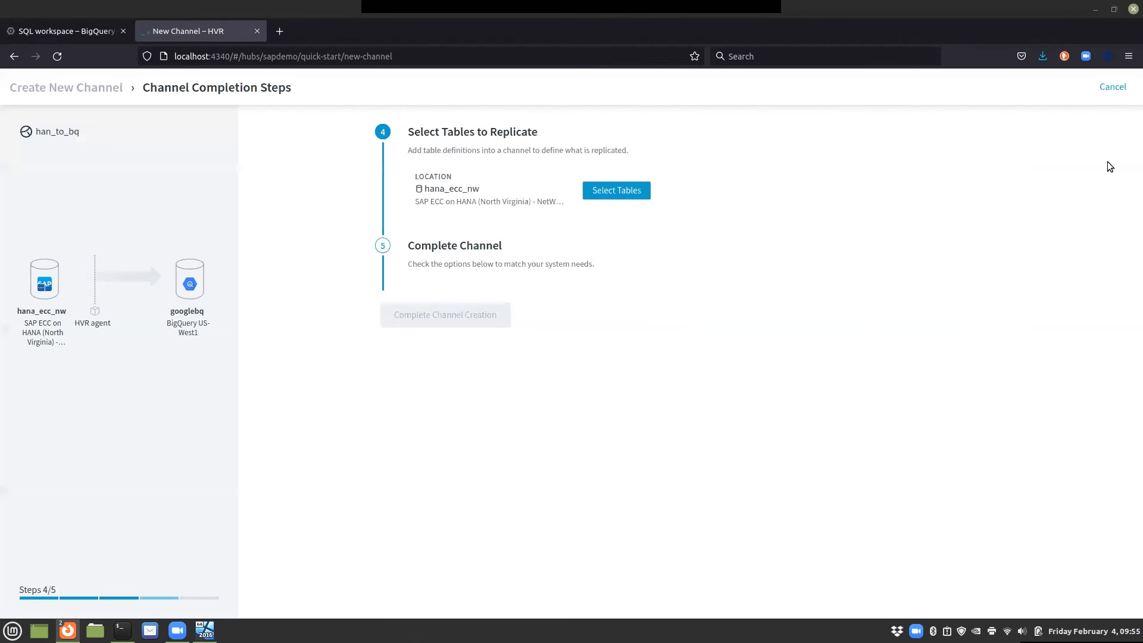
Step: Cancel the new channel setup and open the table list of the existing sapora_to_bq channel
{"action": "left_click", "coordinate": [1113, 88]}
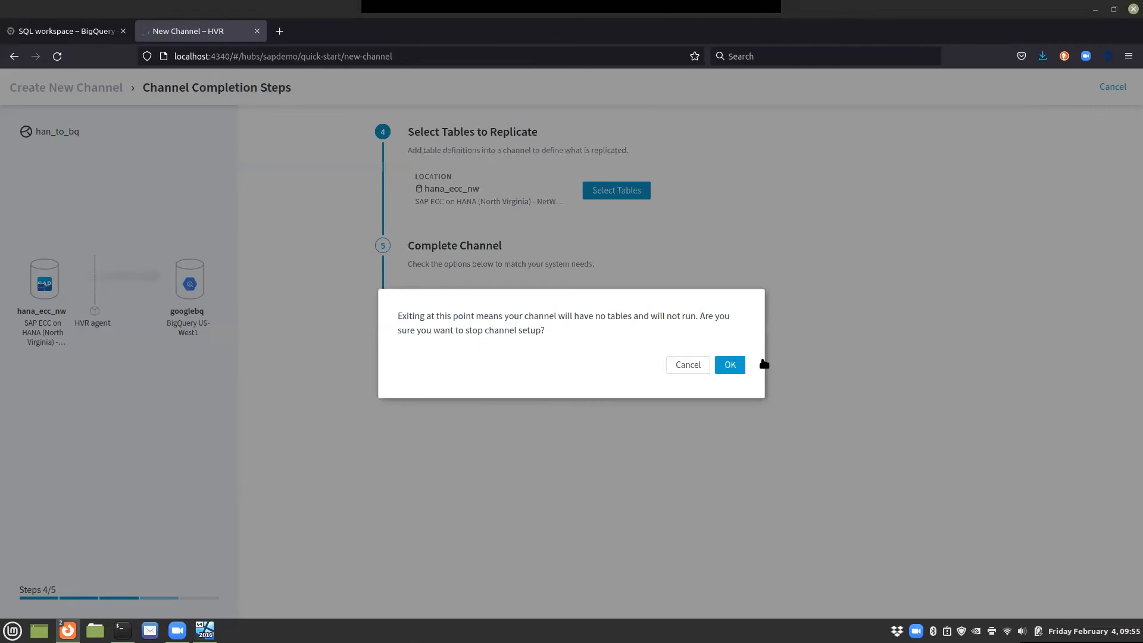
{"action": "left_click", "coordinate": [738, 365]}
{"action": "left_click", "coordinate": [123, 197]}
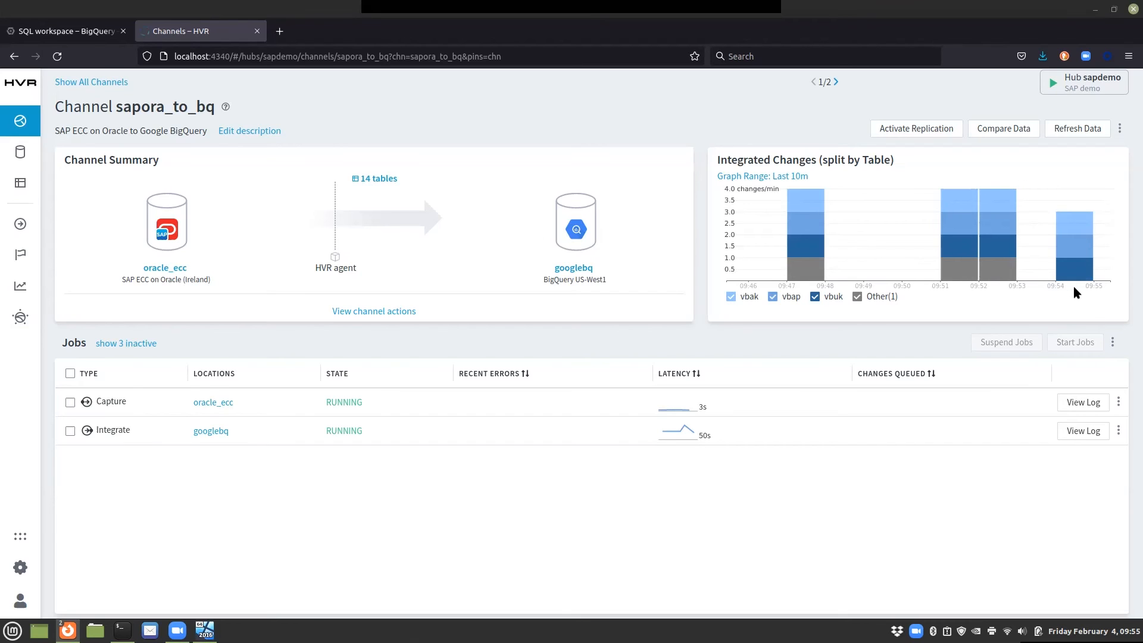
{"action": "left_click", "coordinate": [382, 177]}
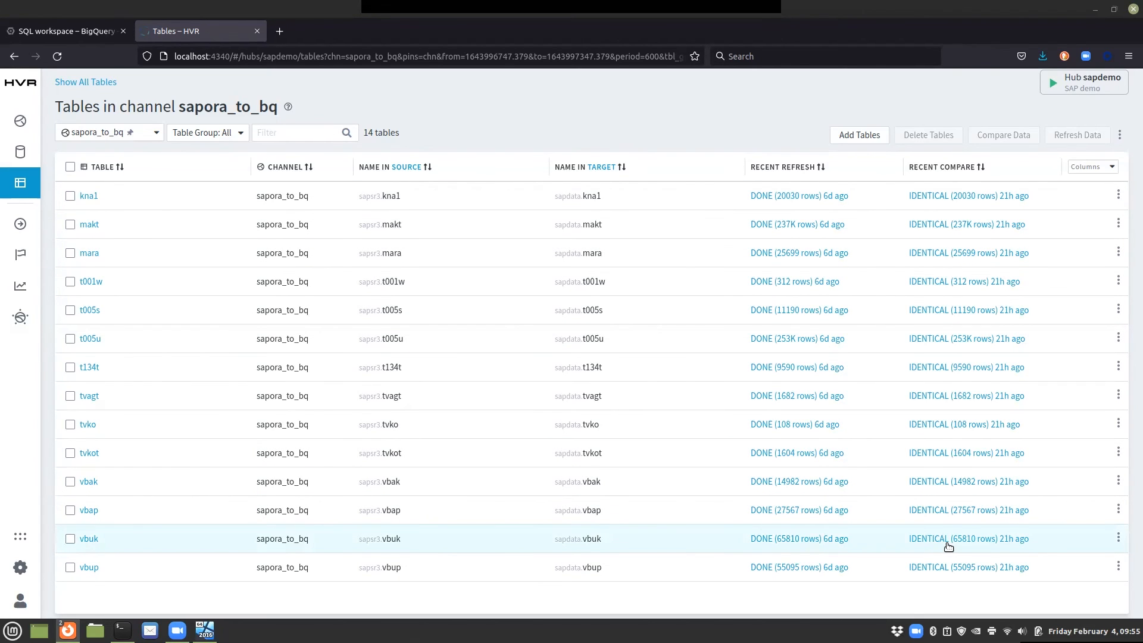
Step: Switch to the BigQuery tab and rerun the SAP rejection-reason sales query
{"action": "key", "text": "ctrl+Page_Up"}
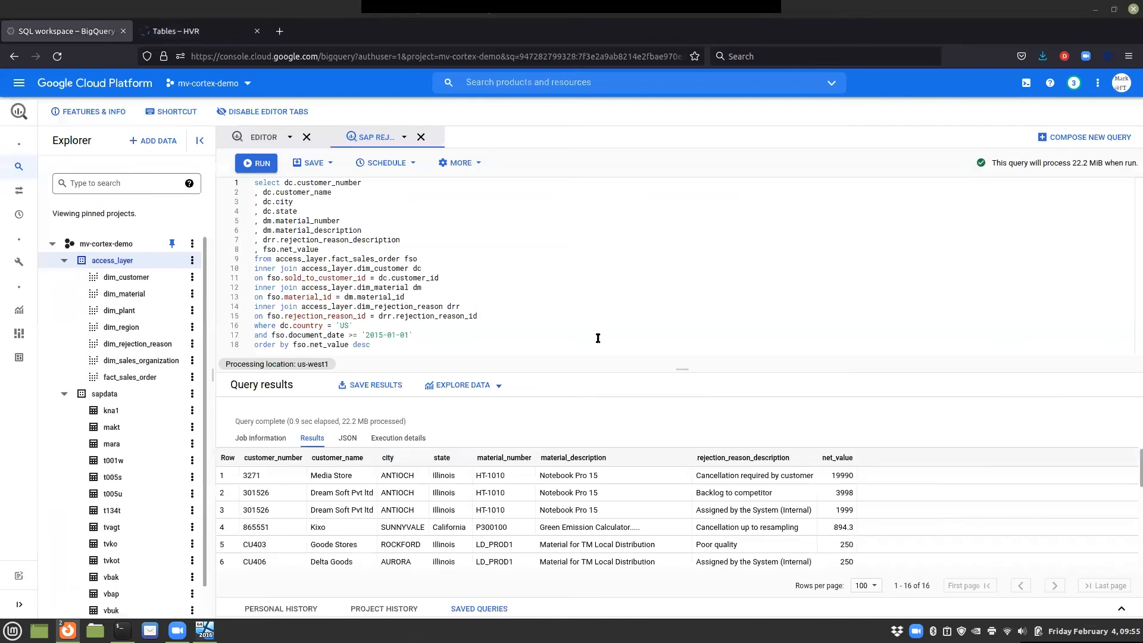
{"action": "left_click", "coordinate": [262, 164]}
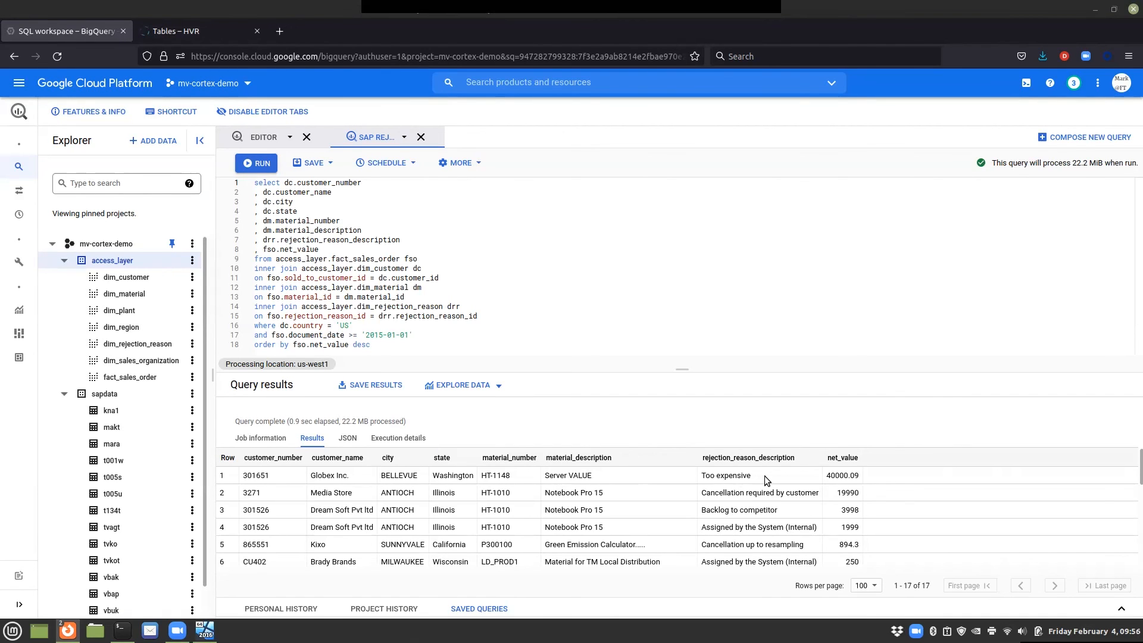
Step: Switch to the presentation window showing the Fivetran slides
{"action": "key", "text": "alt+Tab"}
{"action": "key", "text": "alt+Tab"}
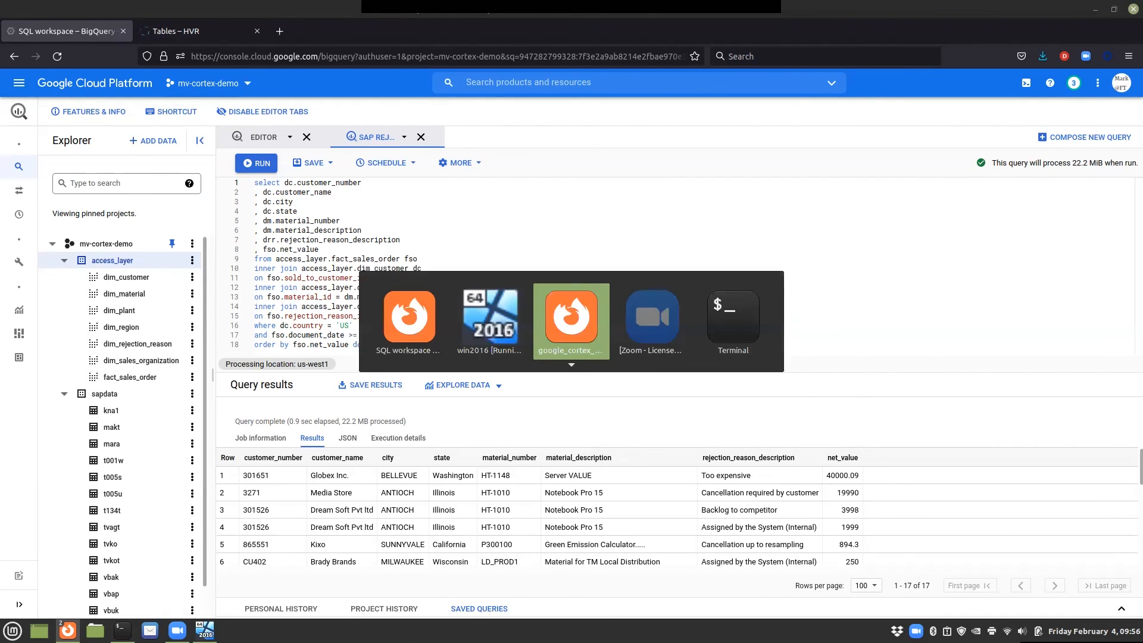
{"action": "key", "text": "Right"}
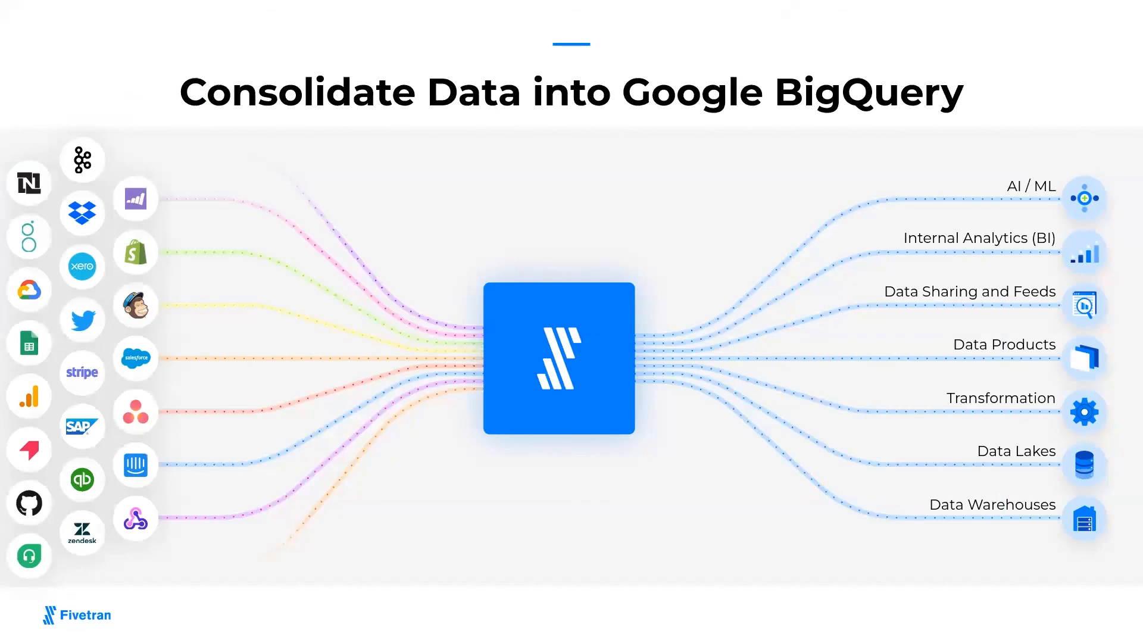